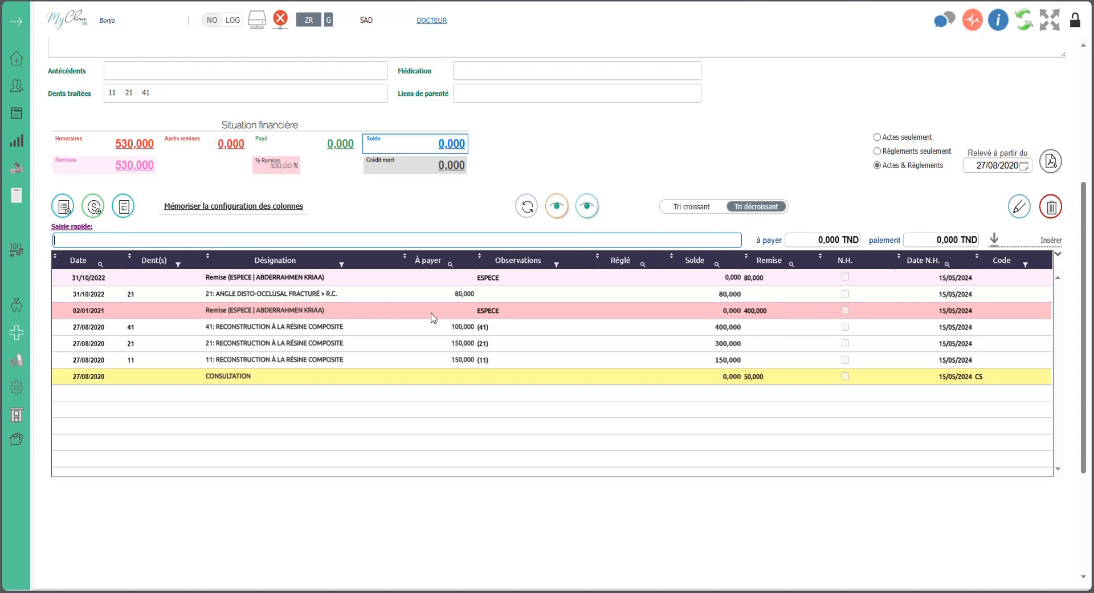
- Add a DÉTARTRAGE act through quick entry with 100 TND to pay and a 60 TND payment
click(348, 329)
click(295, 294)
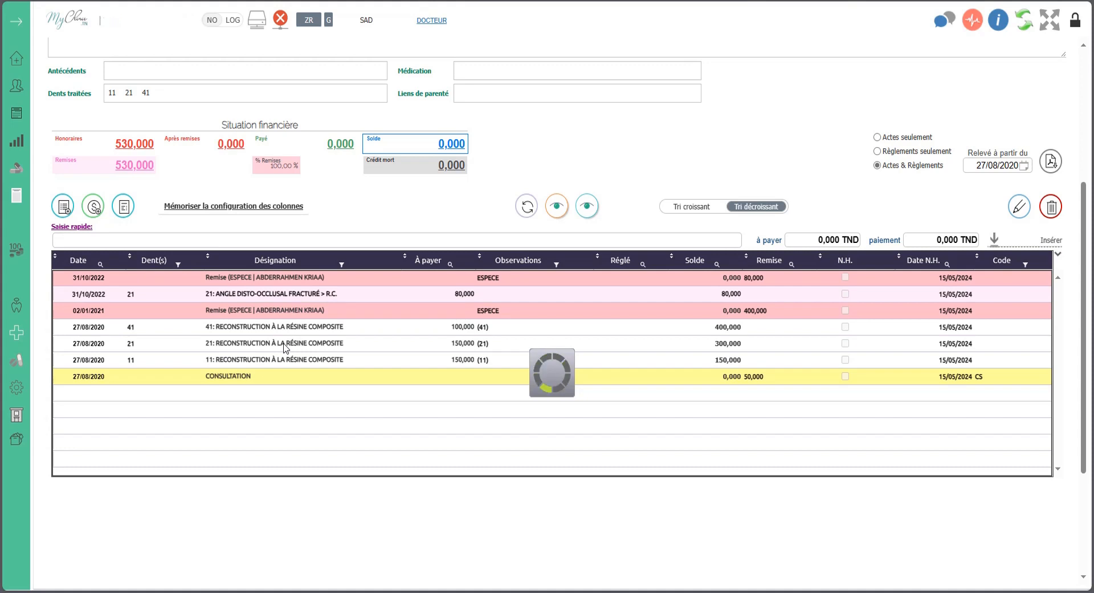
click(233, 237)
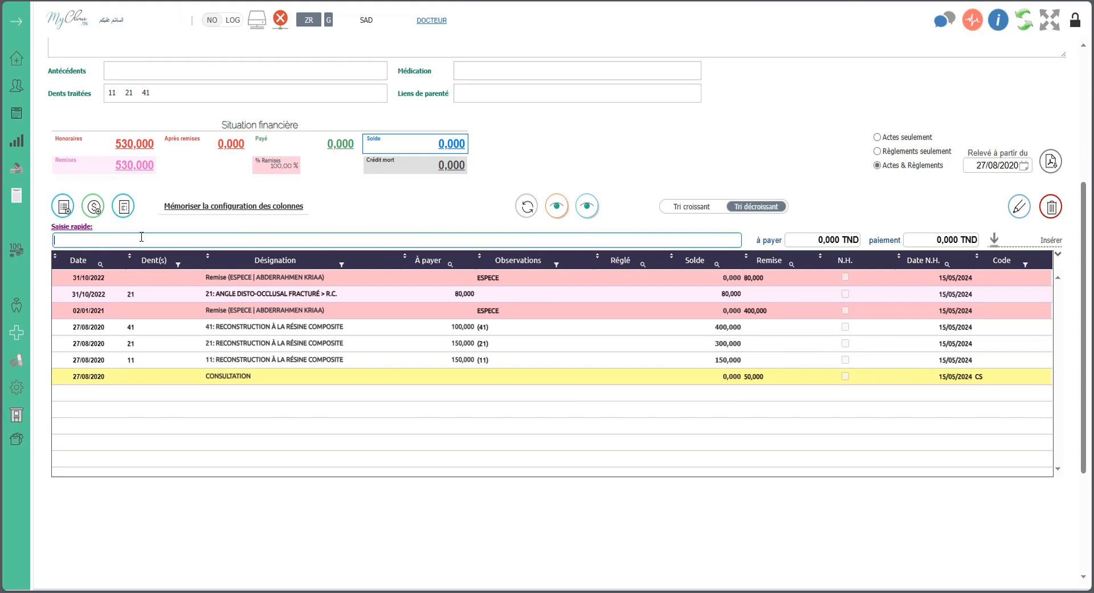
text(DÉTARTRAGE)
key(Tab)
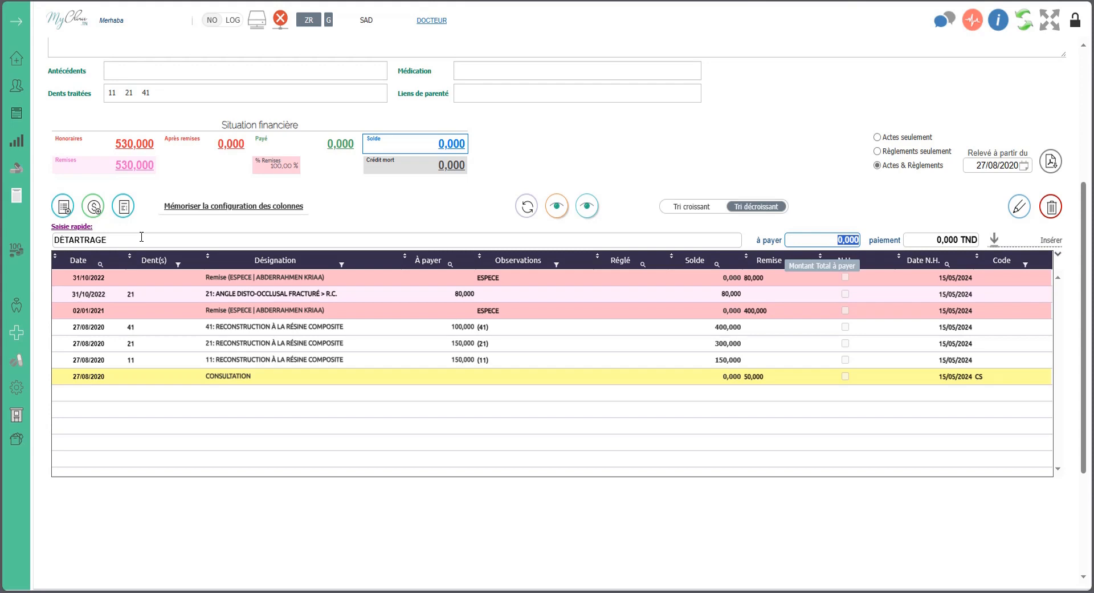
text(100)
key(Tab)
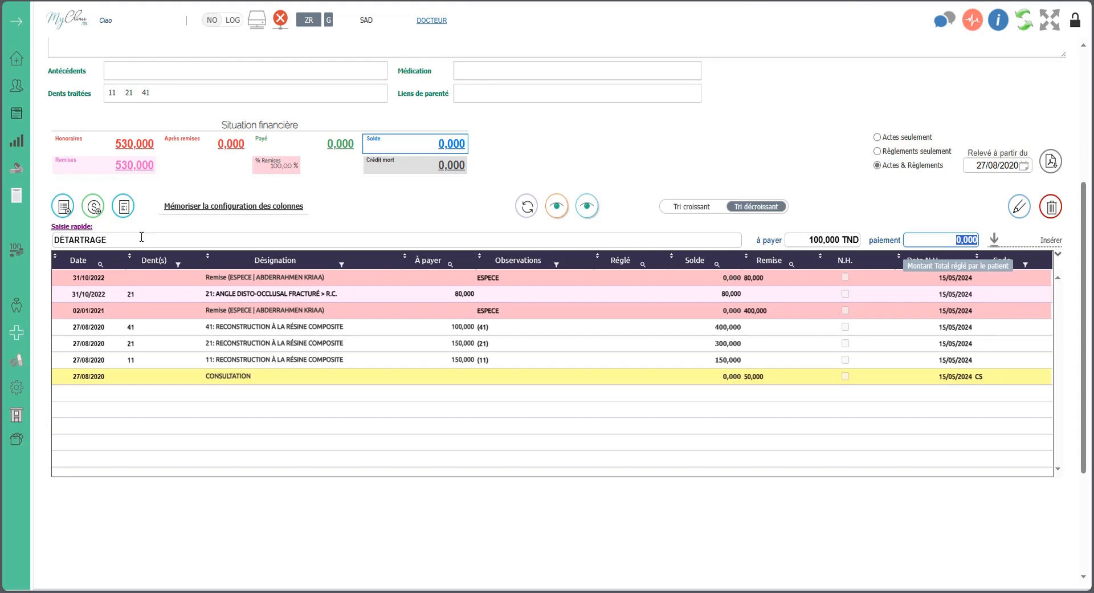
text(60)
key(Return)
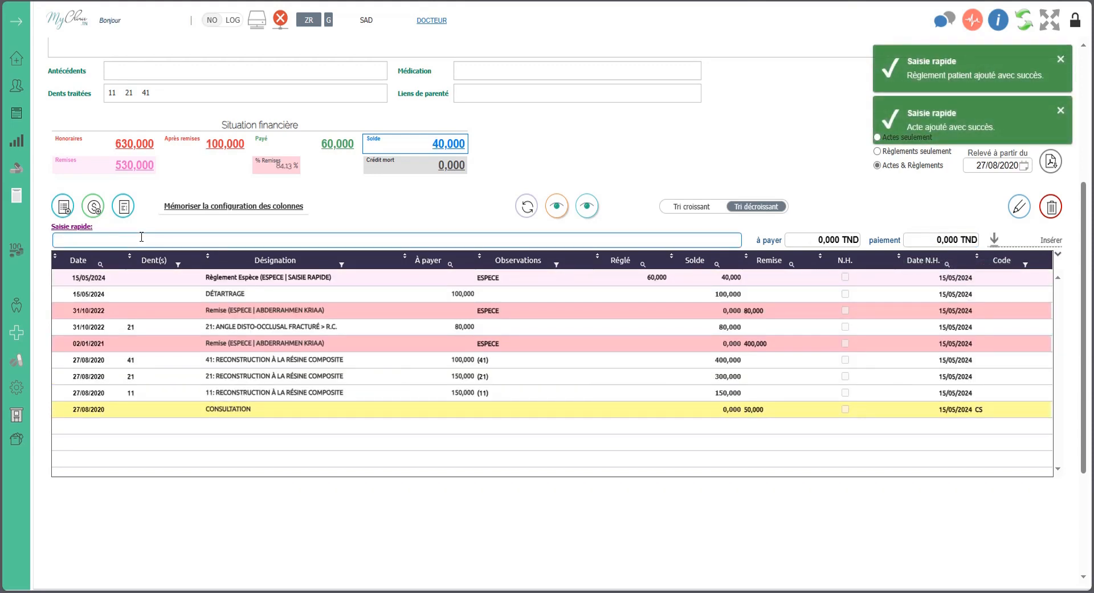
- Review the DÉTARTRAGE act's entry form, including its details, multiplier and observations fields, and close it without changes
click(274, 296)
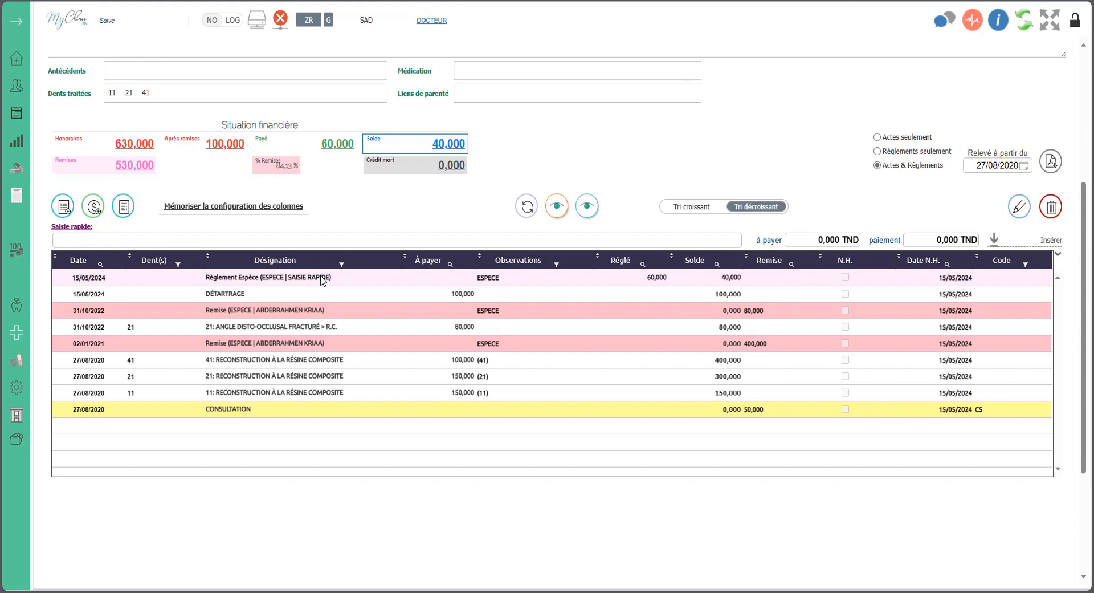
click(313, 293)
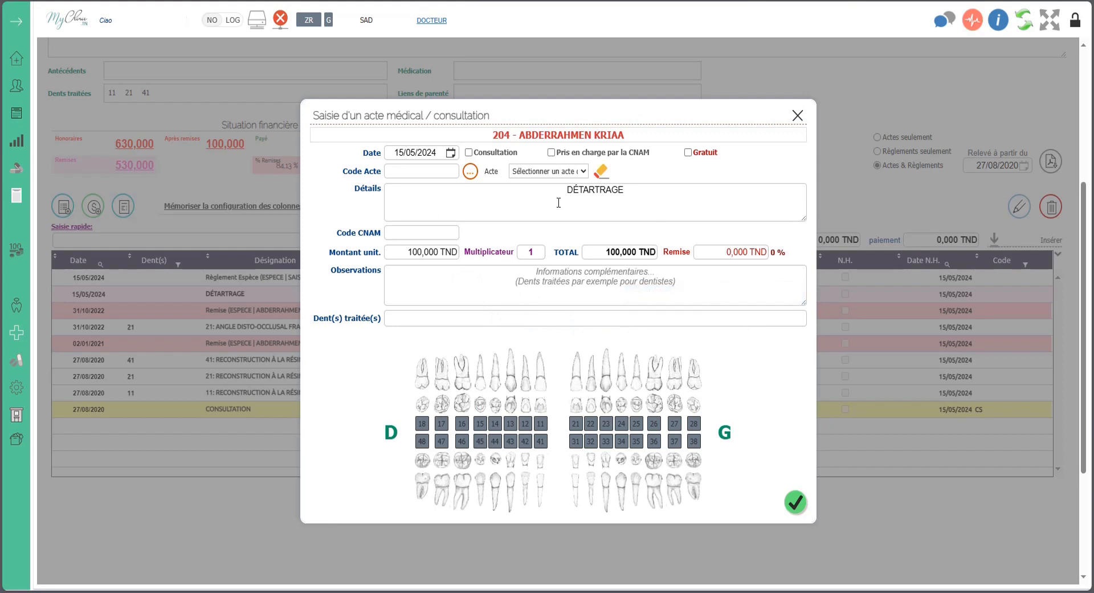
click(530, 252)
click(650, 200)
click(590, 281)
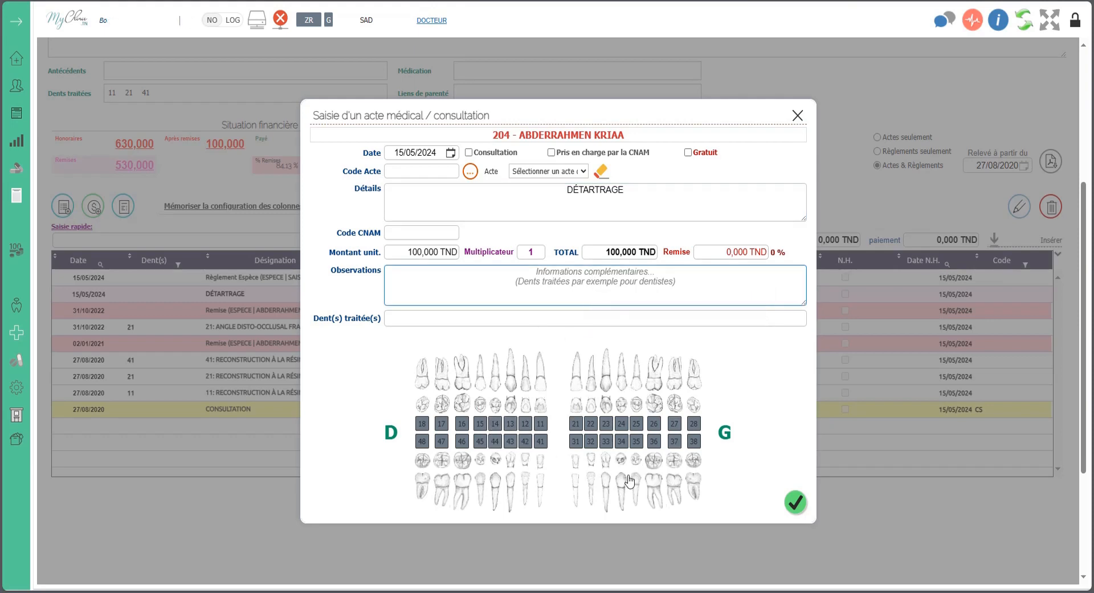
click(798, 116)
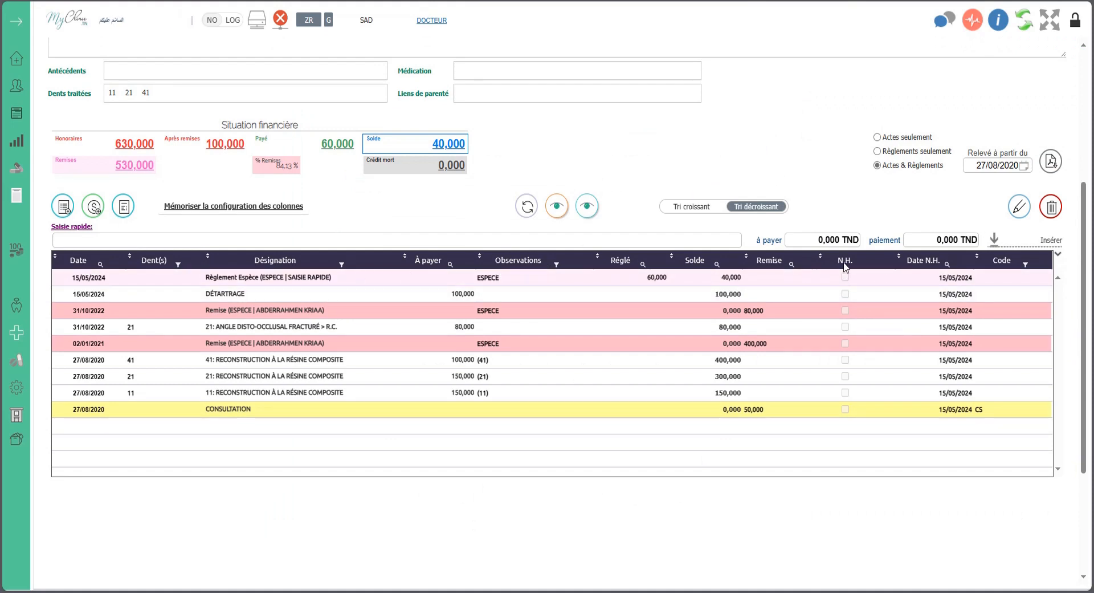
- Review the quick-entry cash payment's form, including its date field, and close it without saving
click(1019, 208)
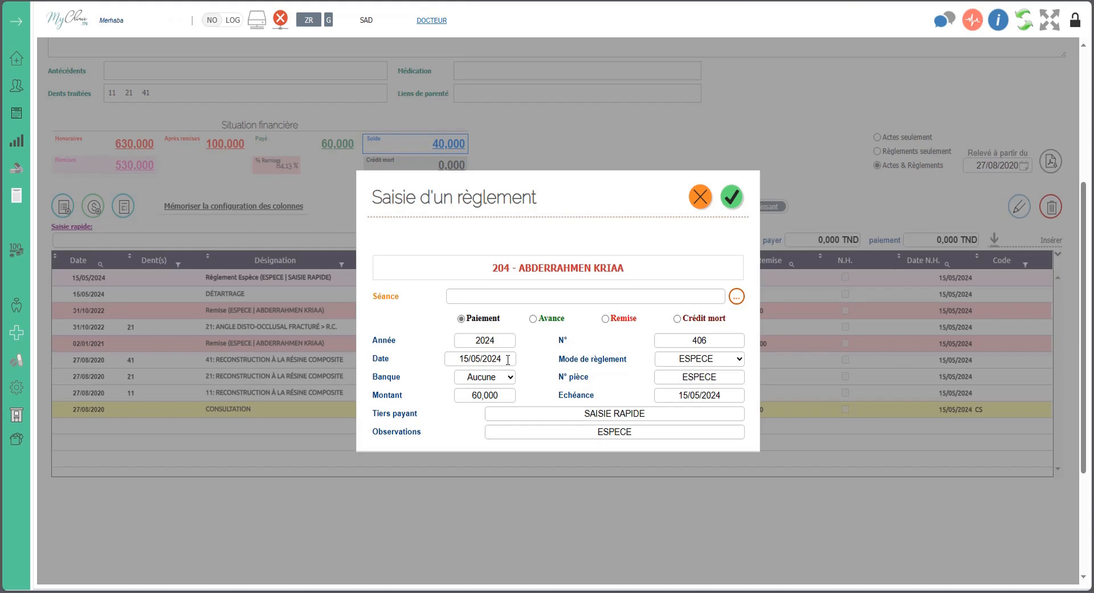
click(459, 360)
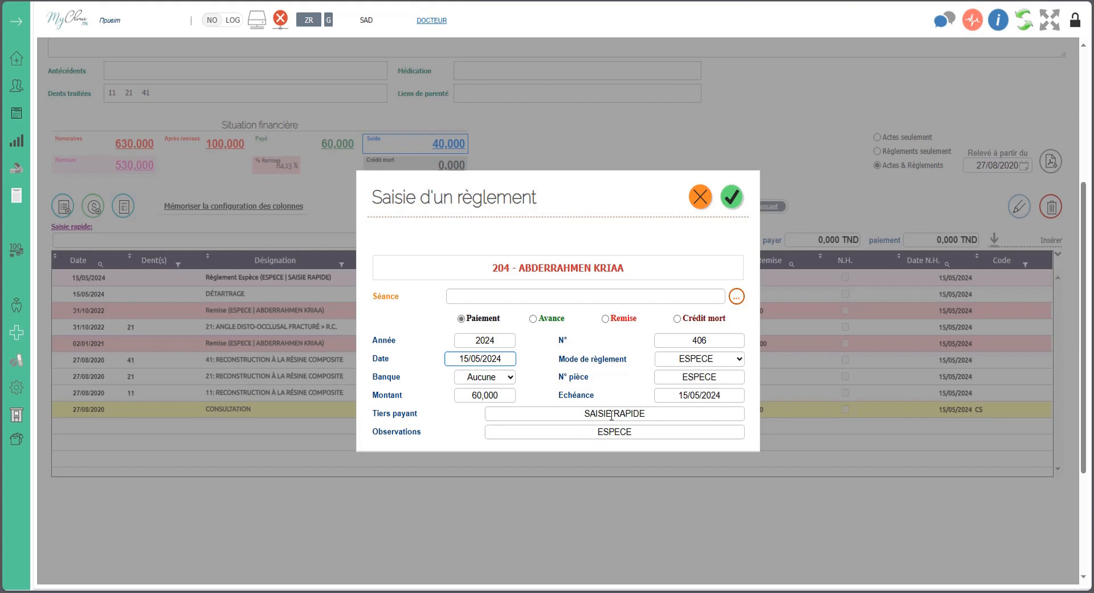
click(713, 202)
- Add an act named ACTE UNIQUEMENT through quick entry, leaving the amount to pay and the payment at zero
click(566, 238)
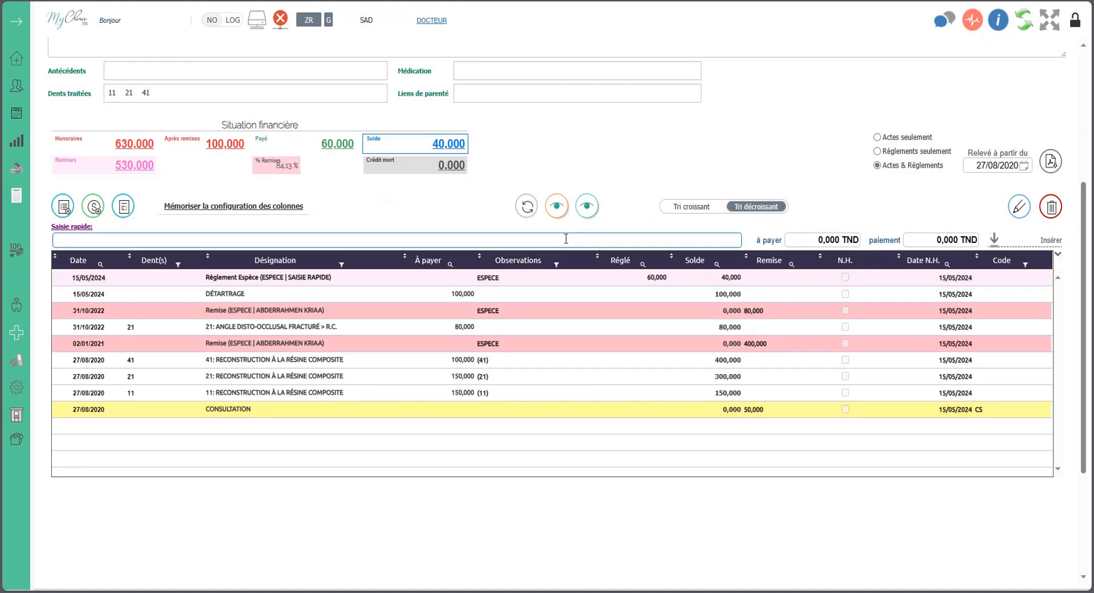
text(ACTE UNIQUE)
text(Ü,)
key(BackSpace)
key(BackSpace)
text(ÙE,)
key(BackSpace)
key(BackSpace)
key(BackSpace)
text(ME,TNT)
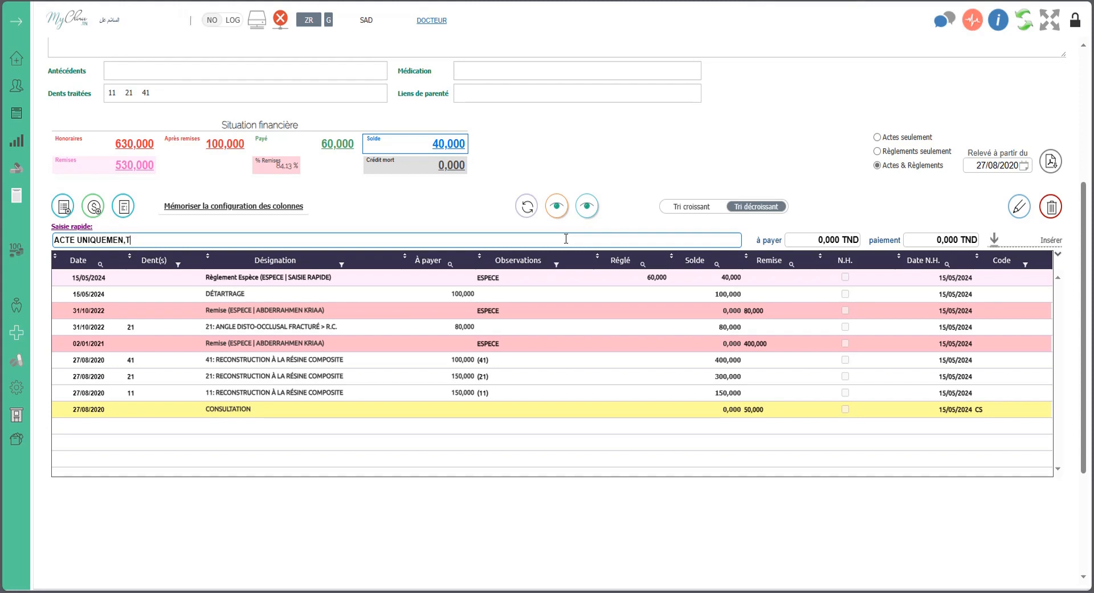
key(Tab)
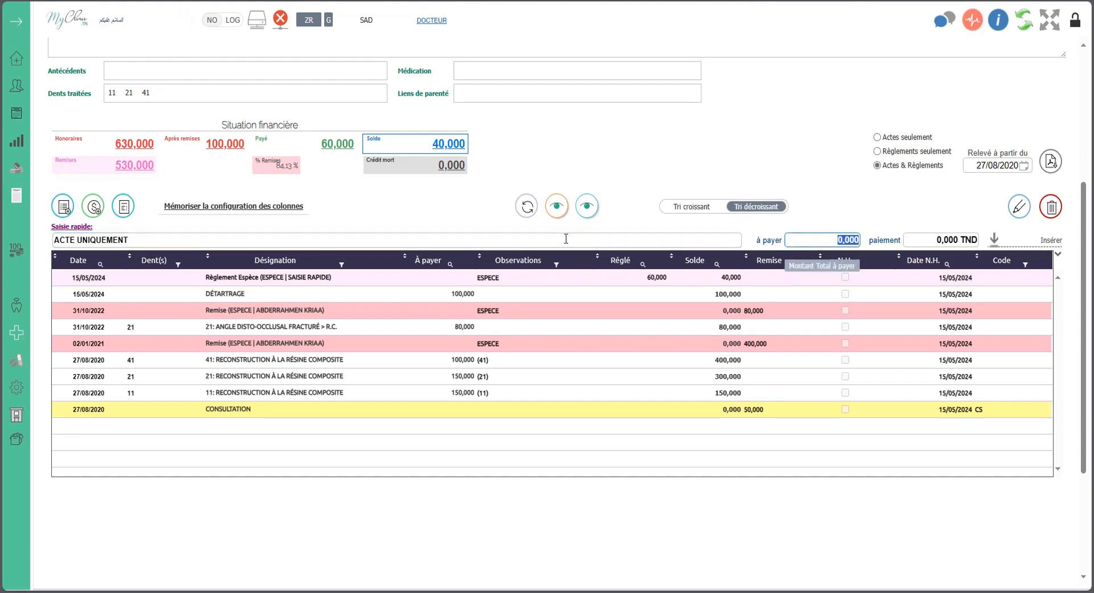
key(Tab)
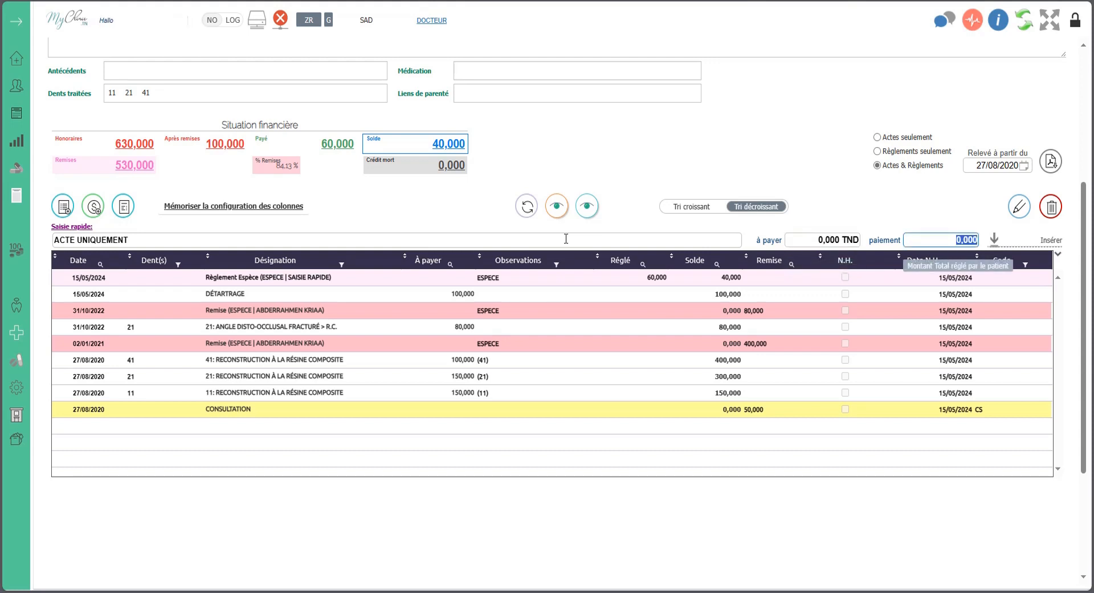
key(Return)
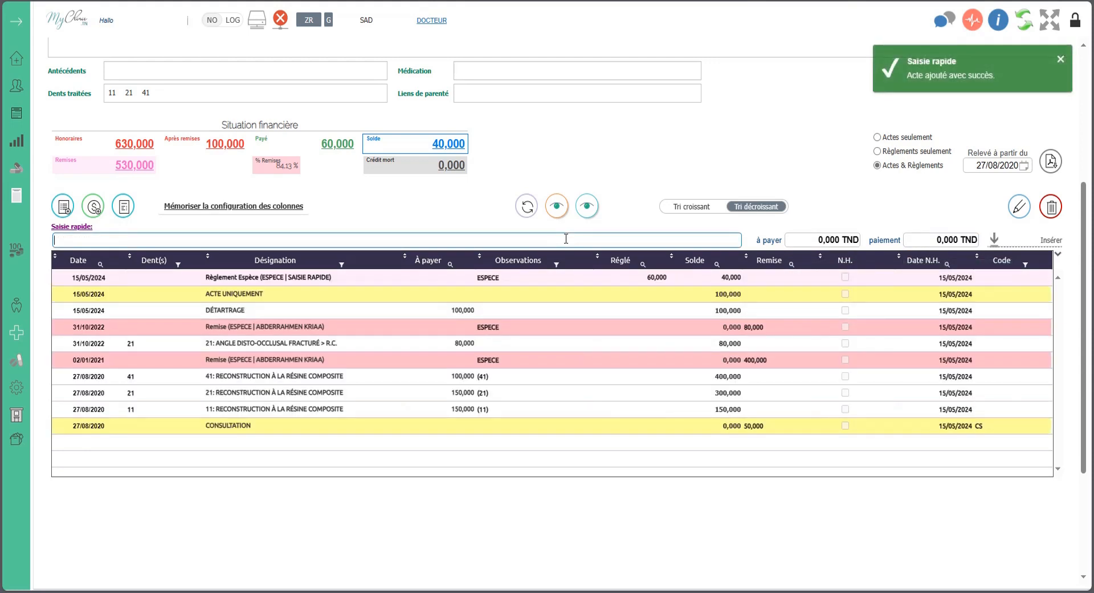
- Add an act named ACTE 1 through quick entry with 50 TND to pay and no payment
click(322, 301)
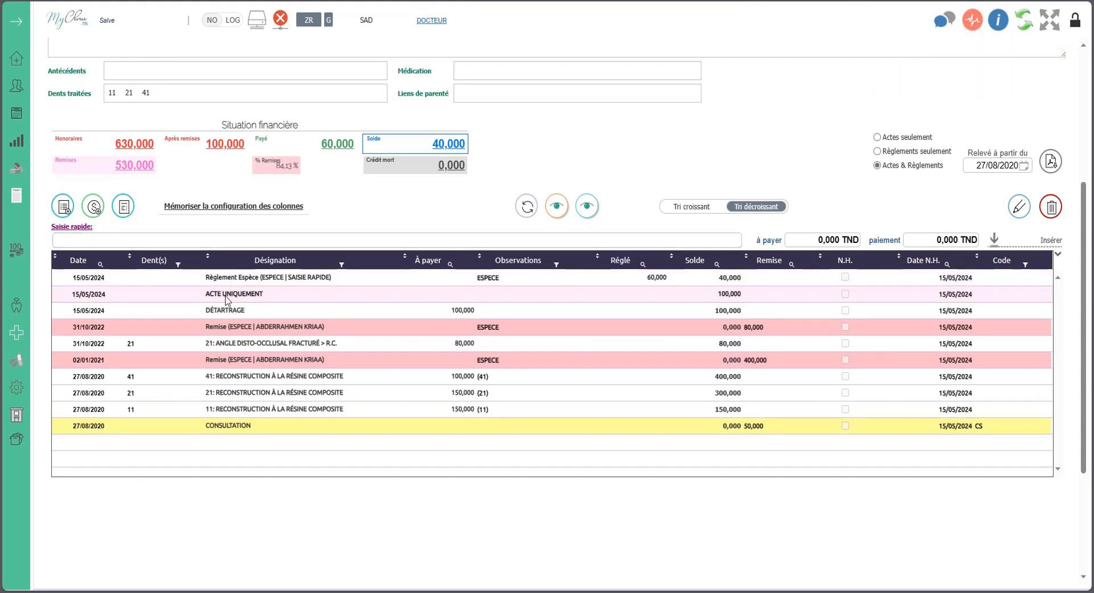
click(613, 240)
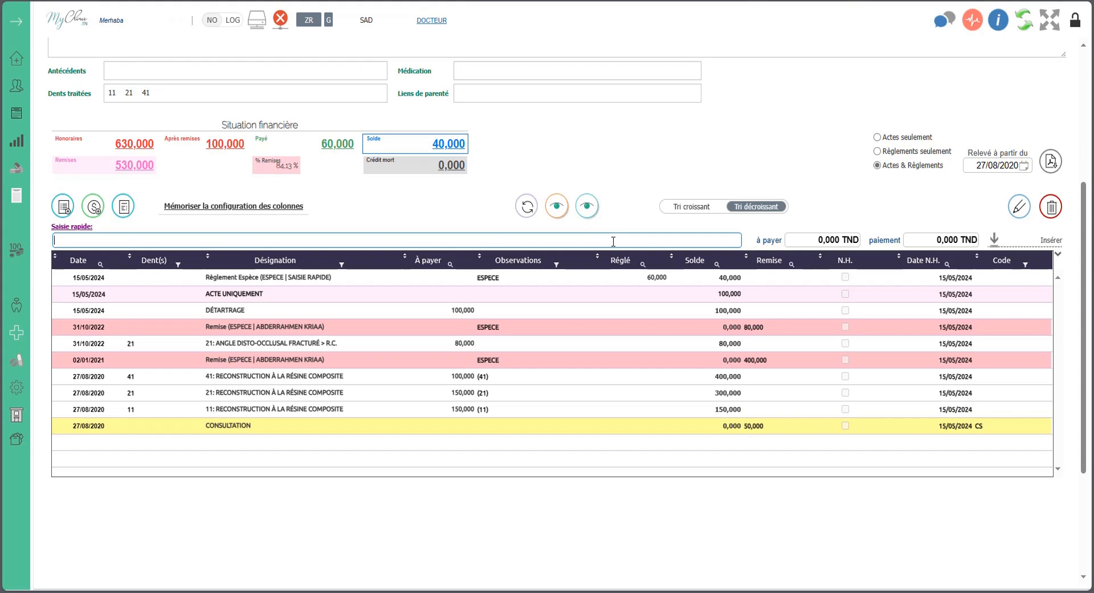
text(ACTE 1)
key(Tab)
text(50)
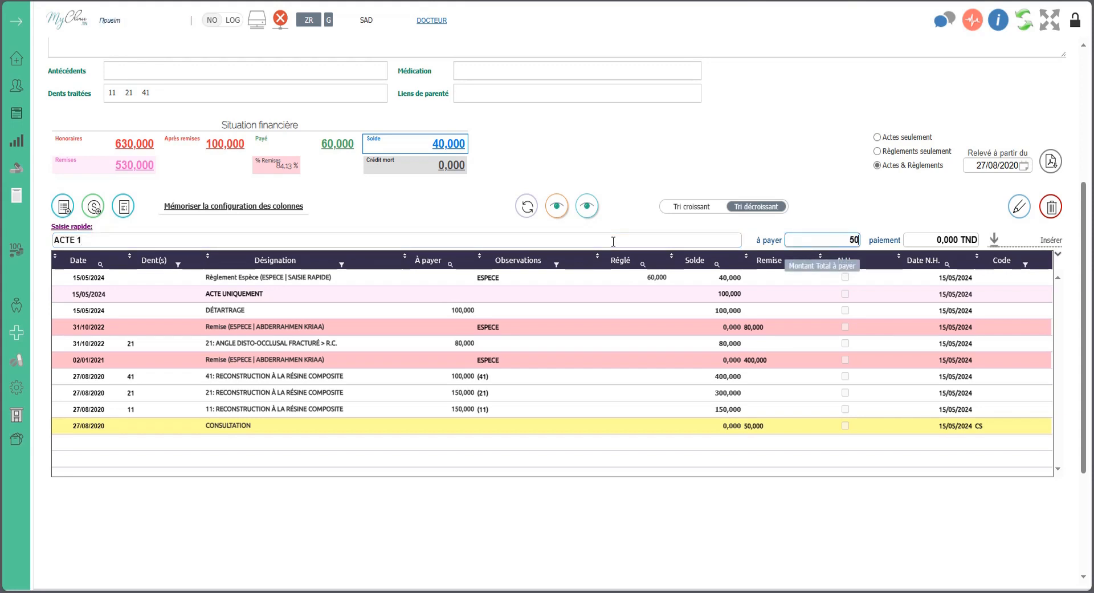
key(Tab)
key(Return)
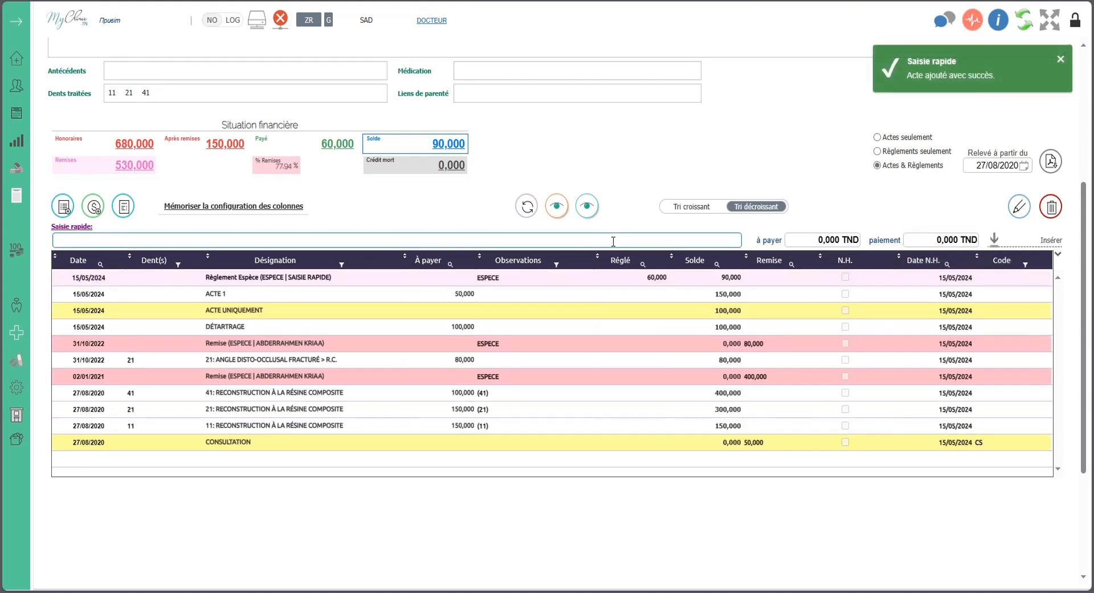
- Add an act named ACTE 2 through quick entry with 100 TND to pay and a 50 TND payment
text(ACTE 2)
key(Tab)
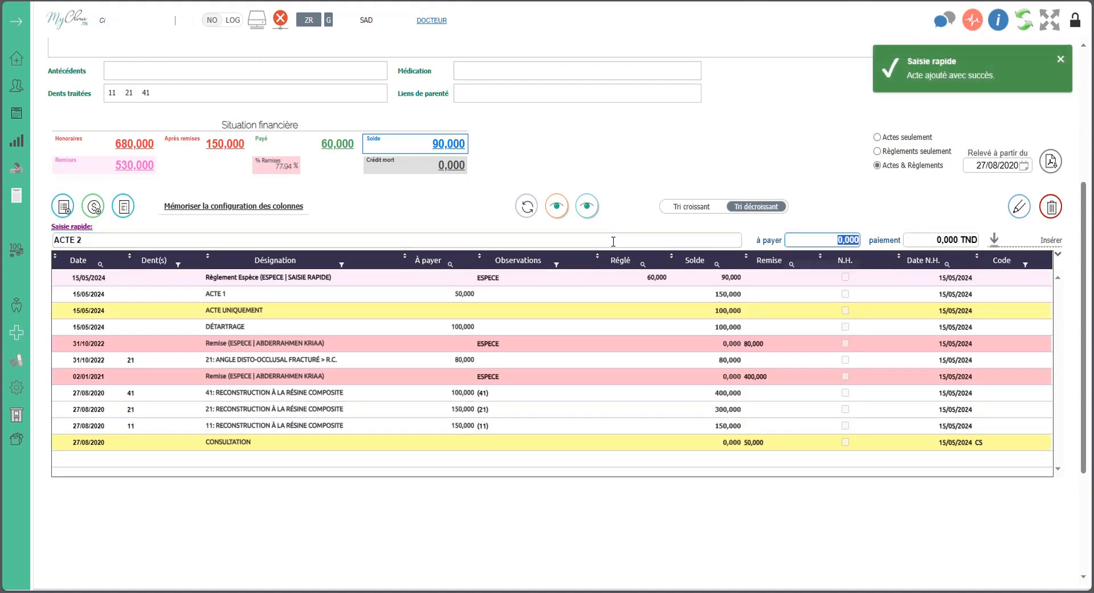
text(100)
key(Tab)
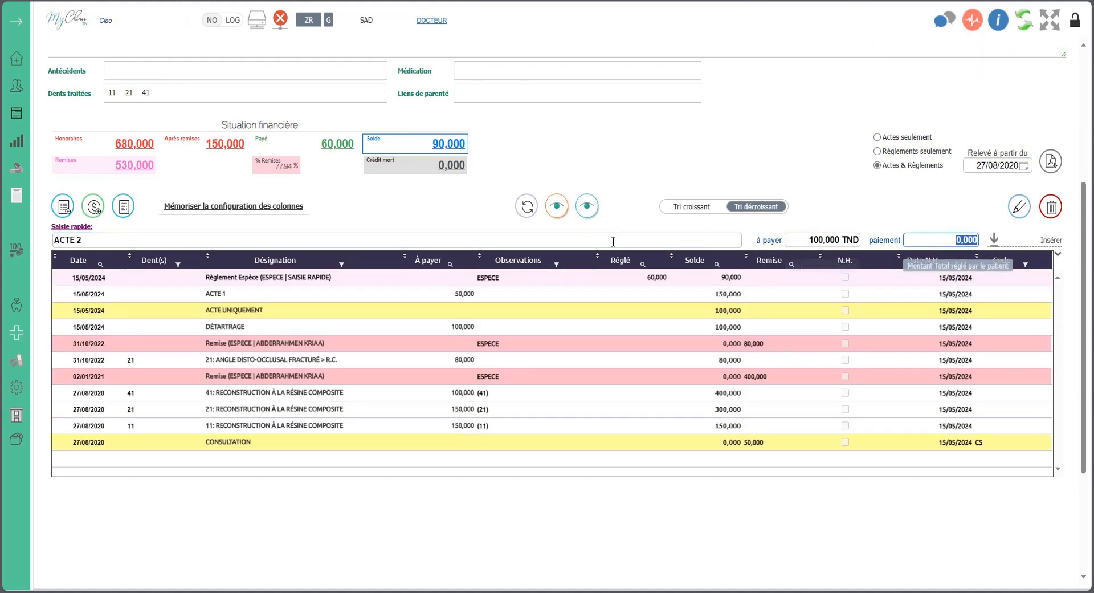
text(50)
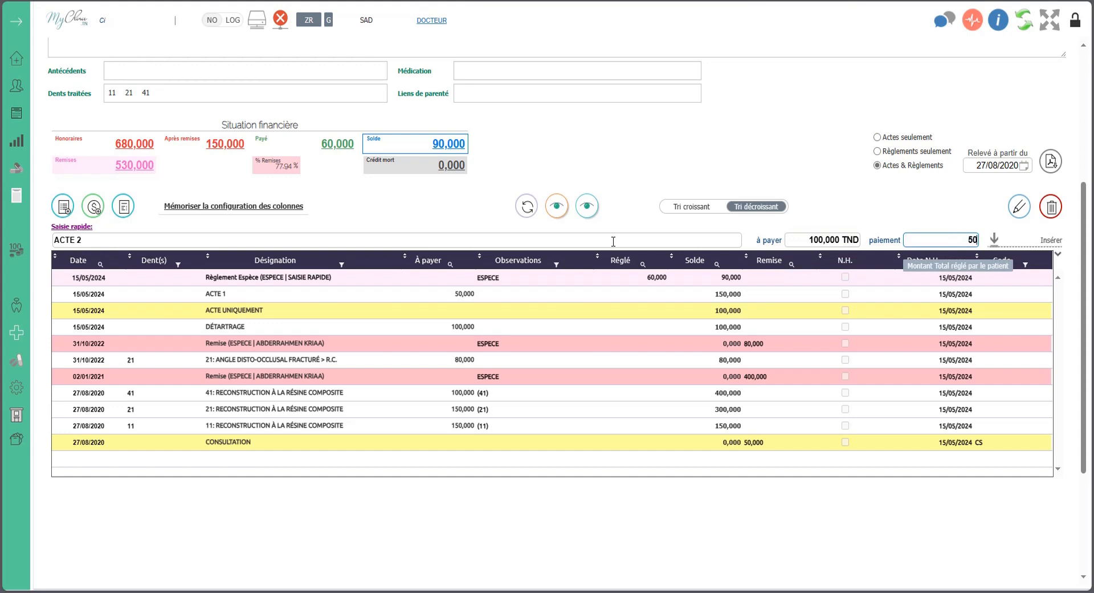
key(Return)
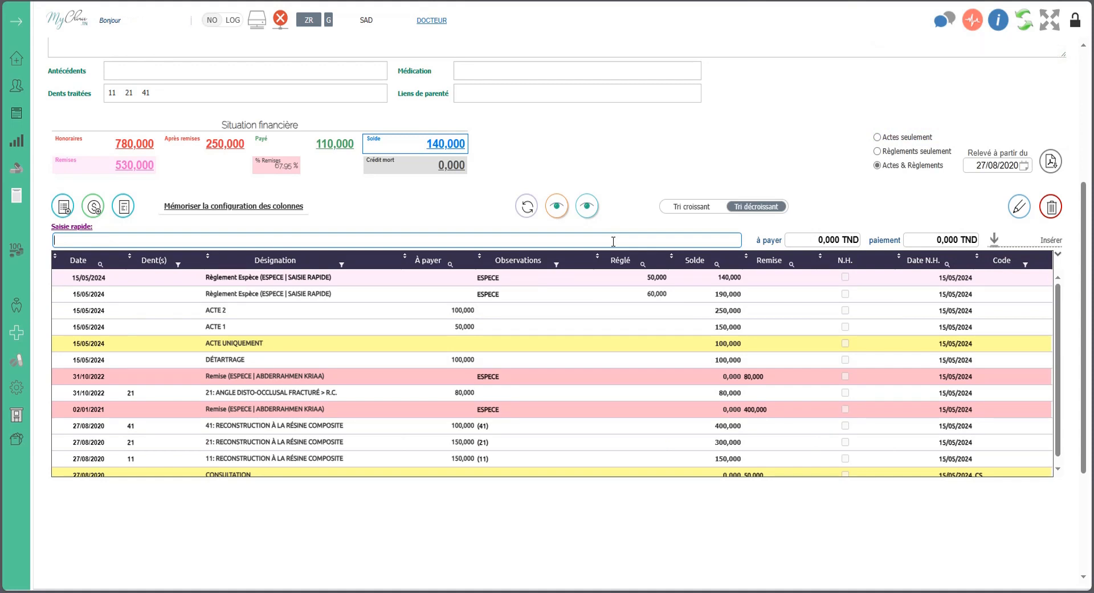
- Record a payment of 520 TND alone through quick entry, leaving the description empty and the amount to pay at zero
key(Tab)
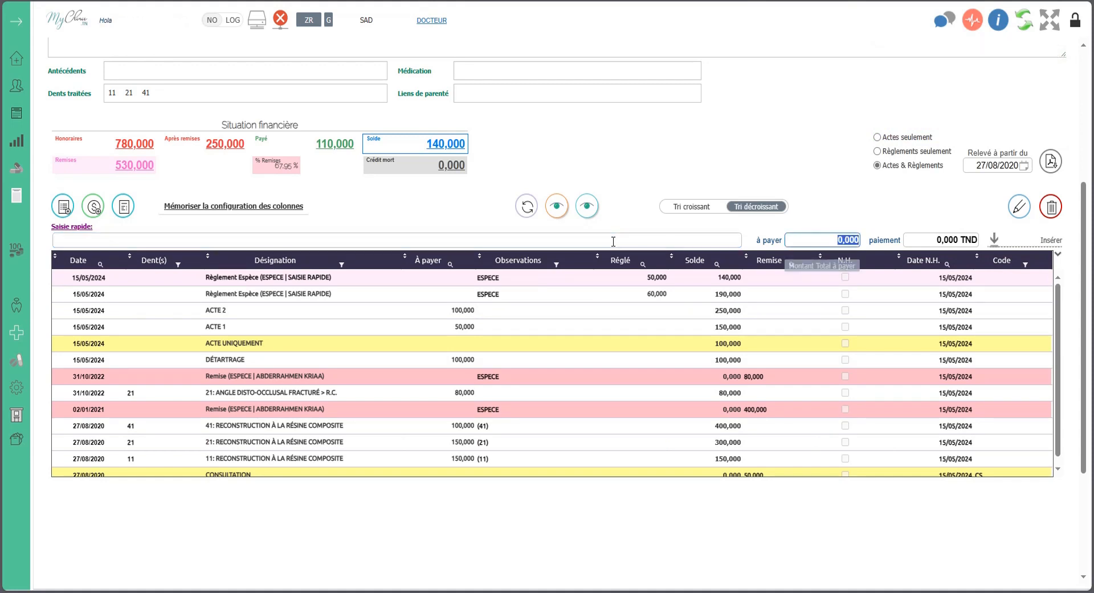
key(Tab)
text(520)
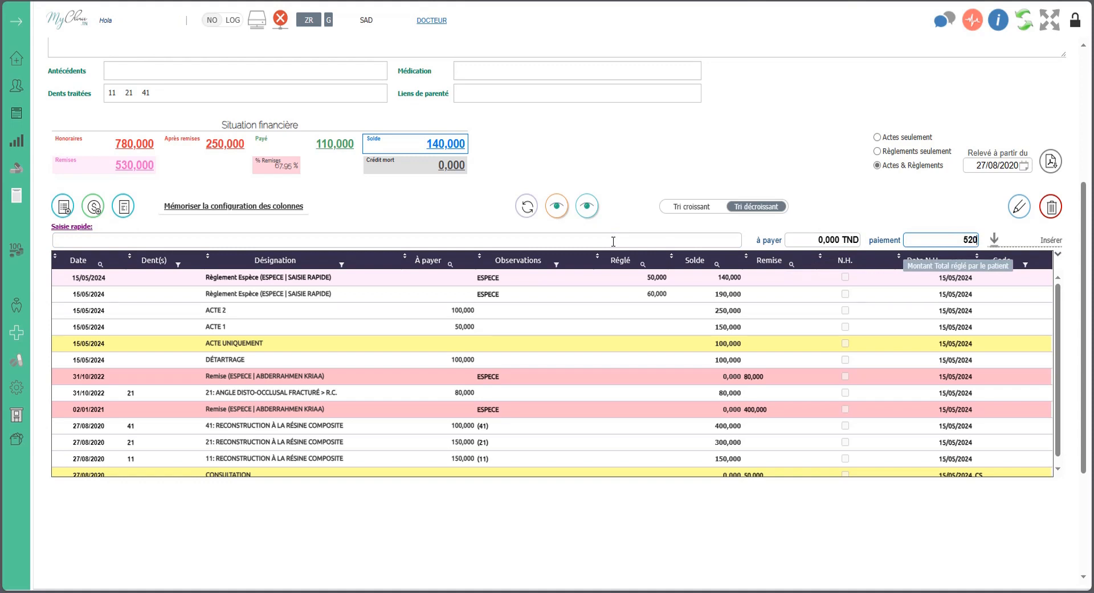
key(Return)
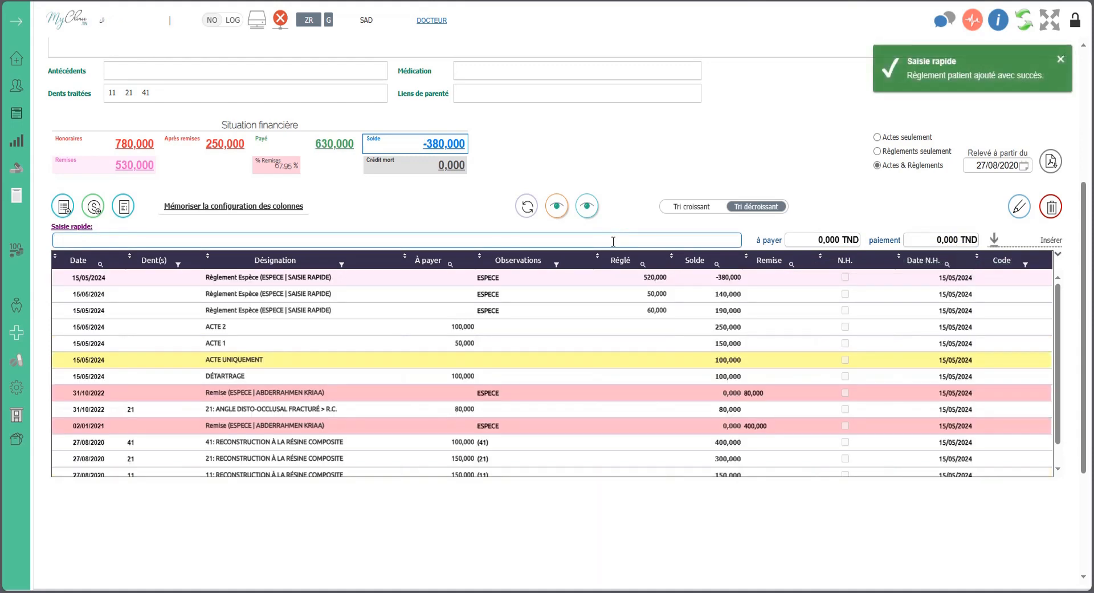